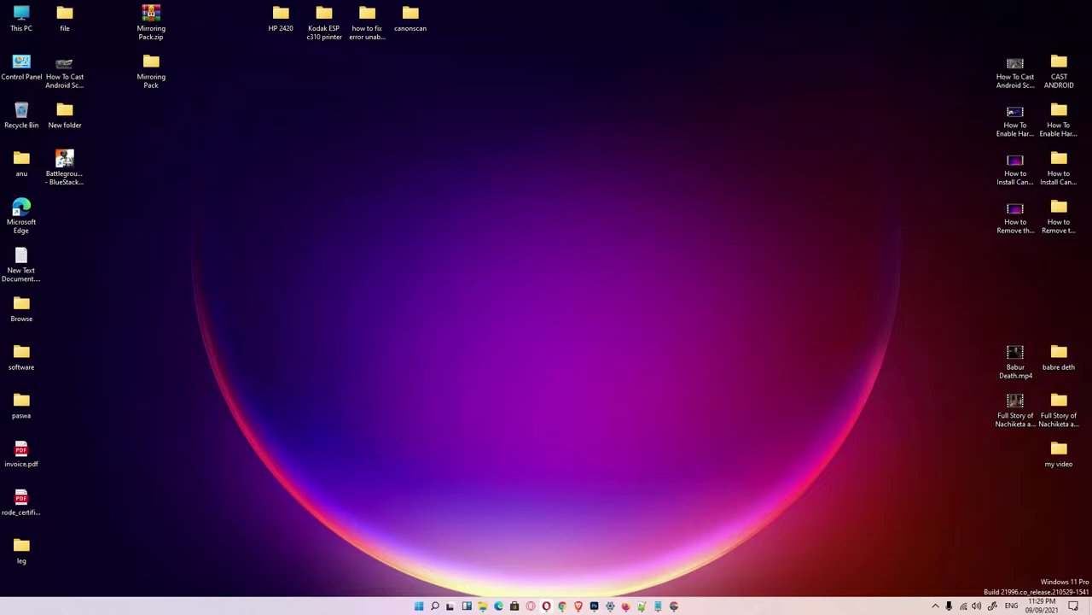
Step: Return to the Canon MF4820d support page and leave the OS and Type filters at Windows 10 (x64) and All Types
click(676, 606)
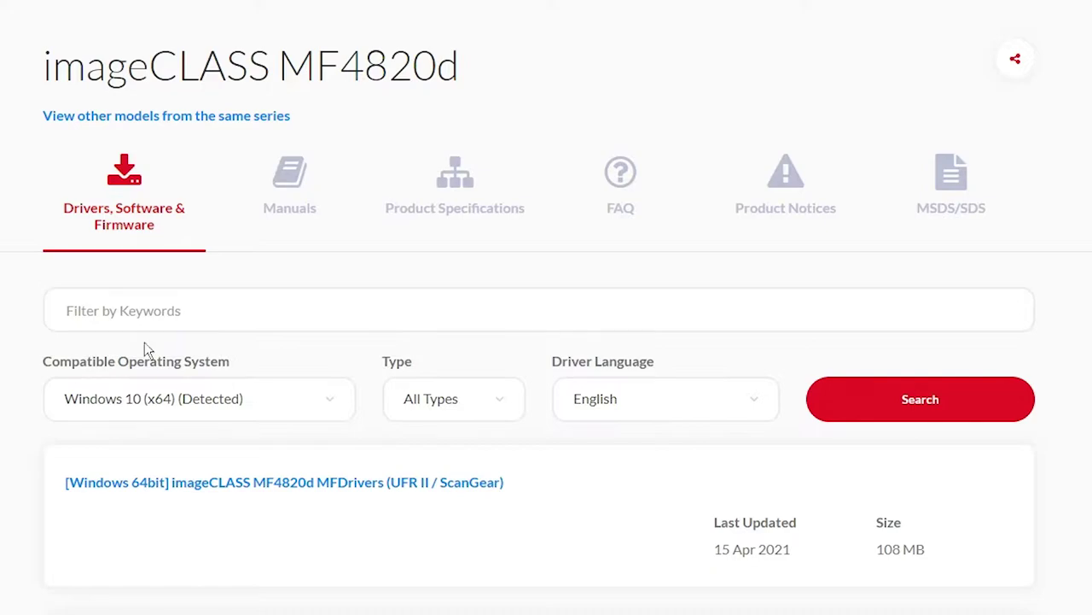
scroll(526, 322, down, 2)
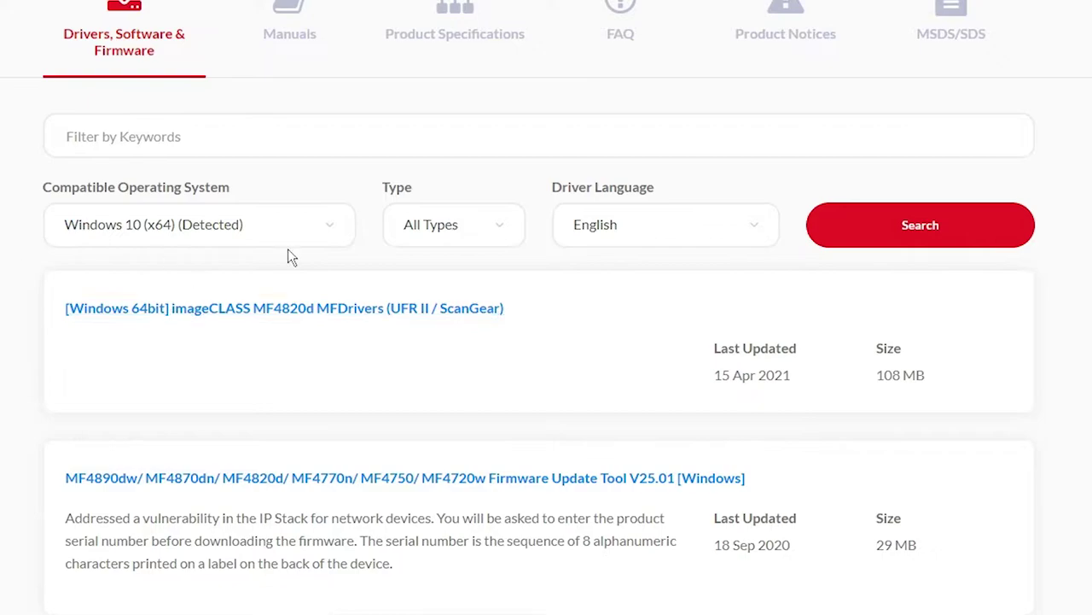
click(350, 234)
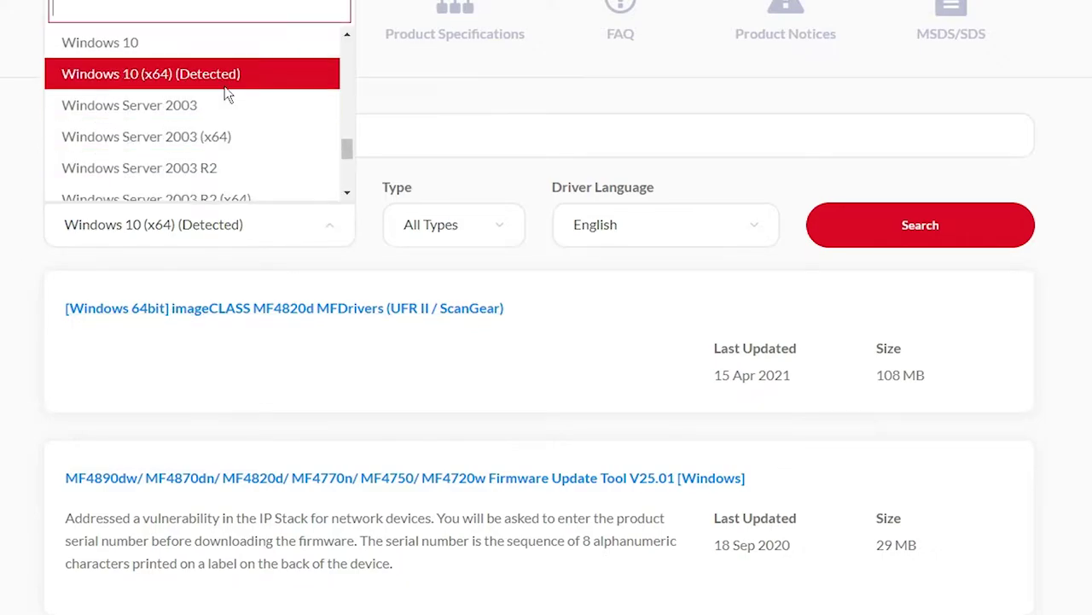
mouse_move(340, 148)
mouse_down()
mouse_move(342, 129)
mouse_move(344, 145)
mouse_up()
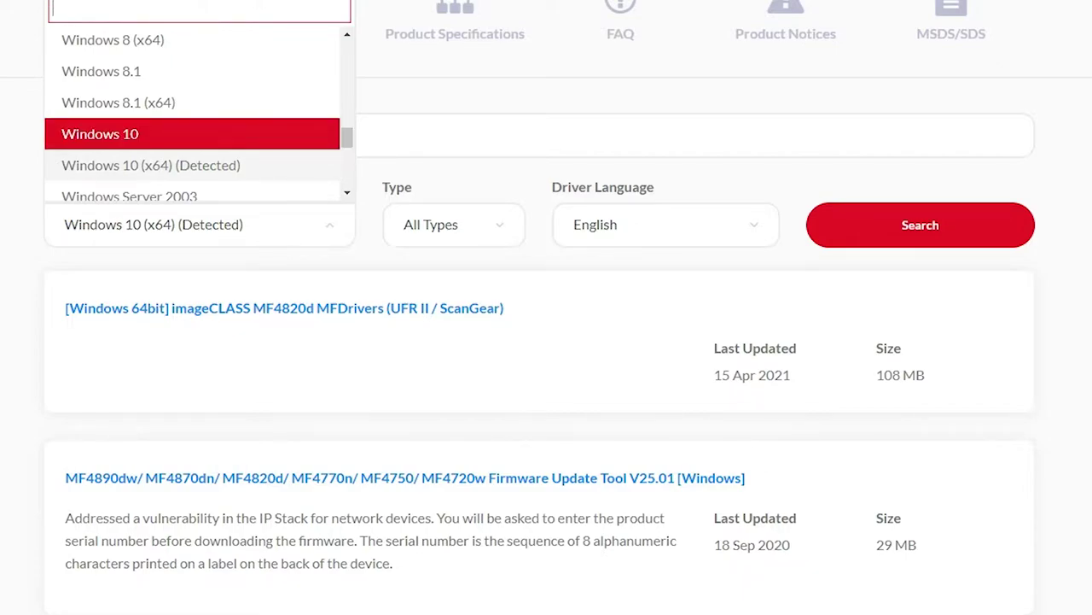
key(Escape)
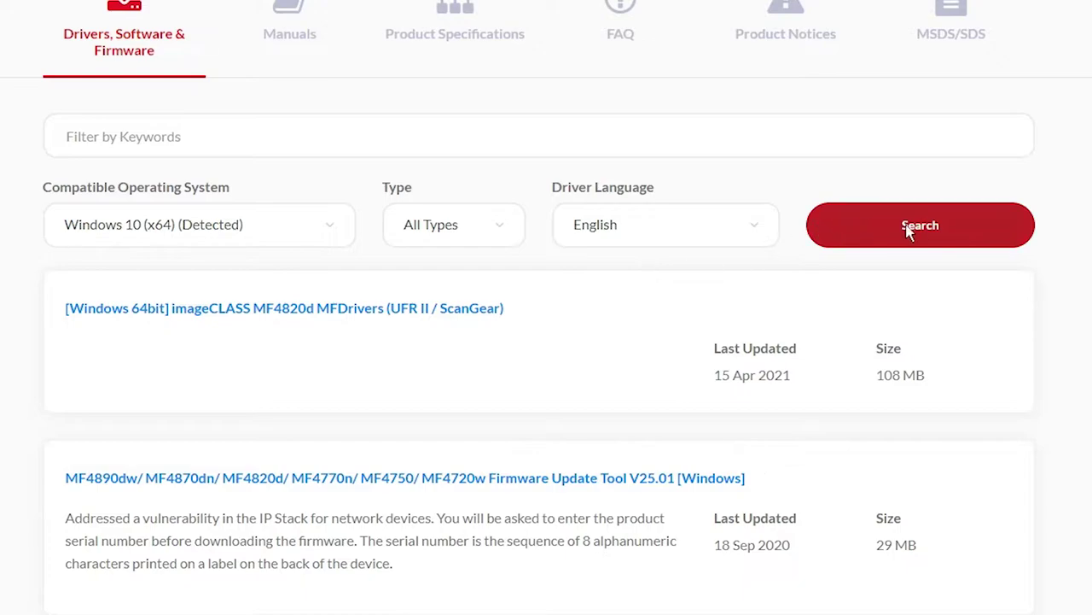
click(518, 238)
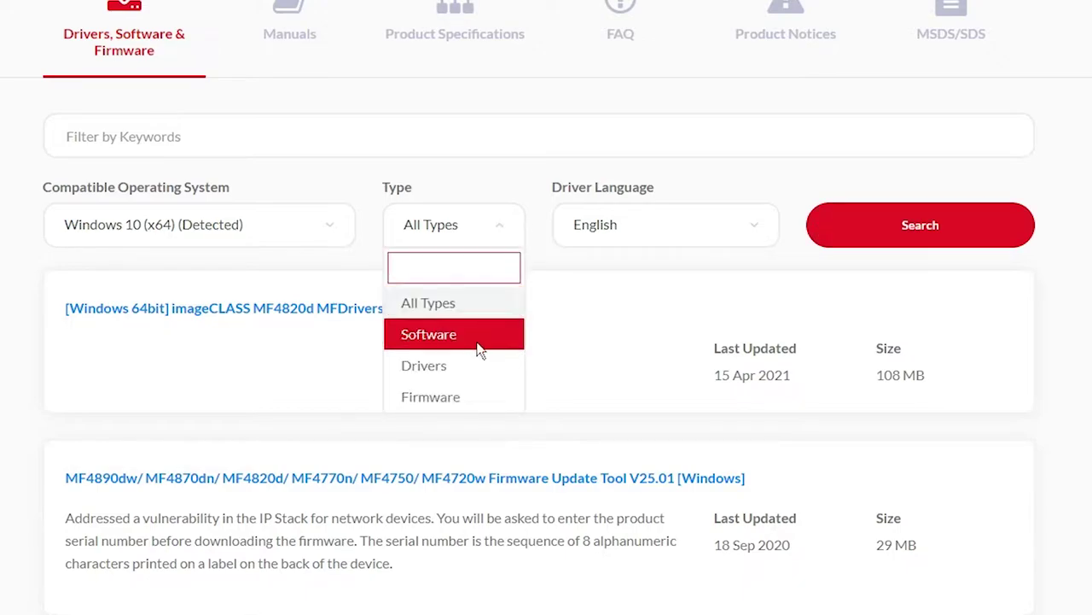
key(Escape)
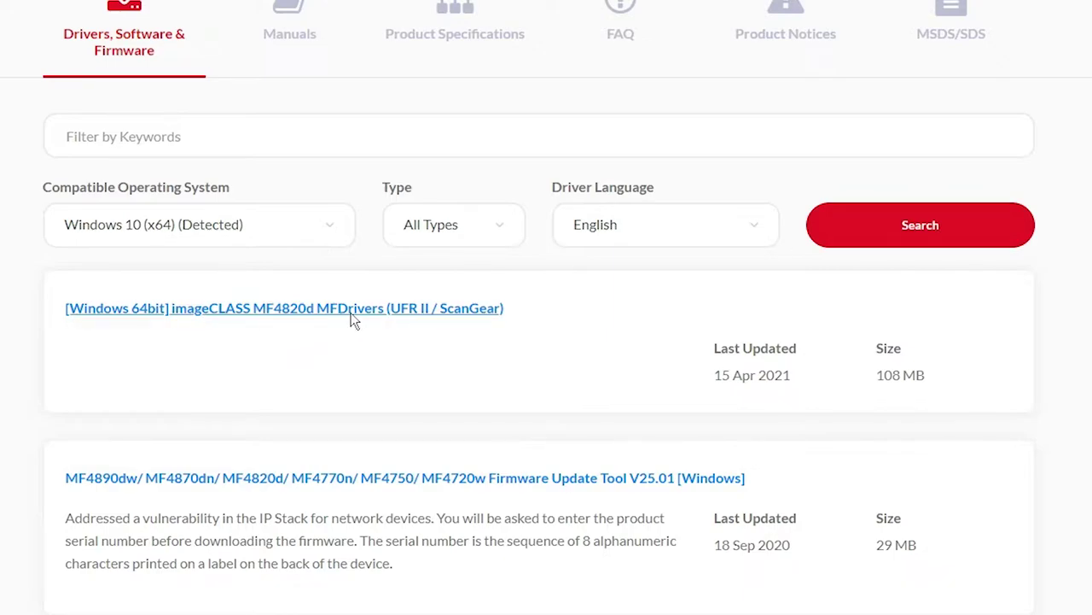
Step: Download MF4800MFDriverV4101WPEN.exe to the Desktop with Internet Download Manager, then minimize the browser
click(393, 323)
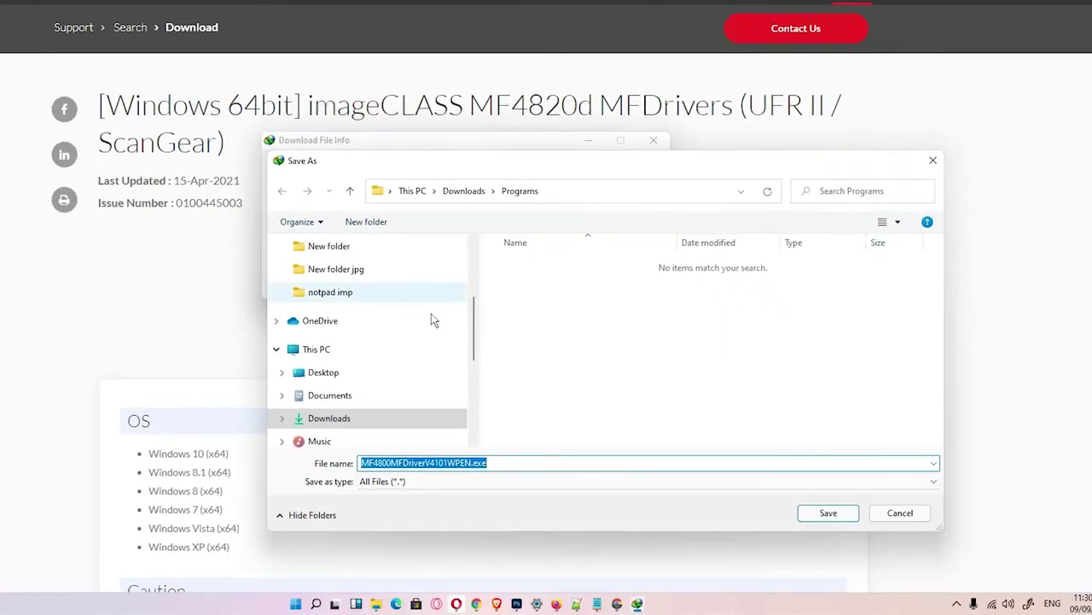
scroll(424, 423, up, 3)
scroll(431, 317, up, 1)
click(328, 278)
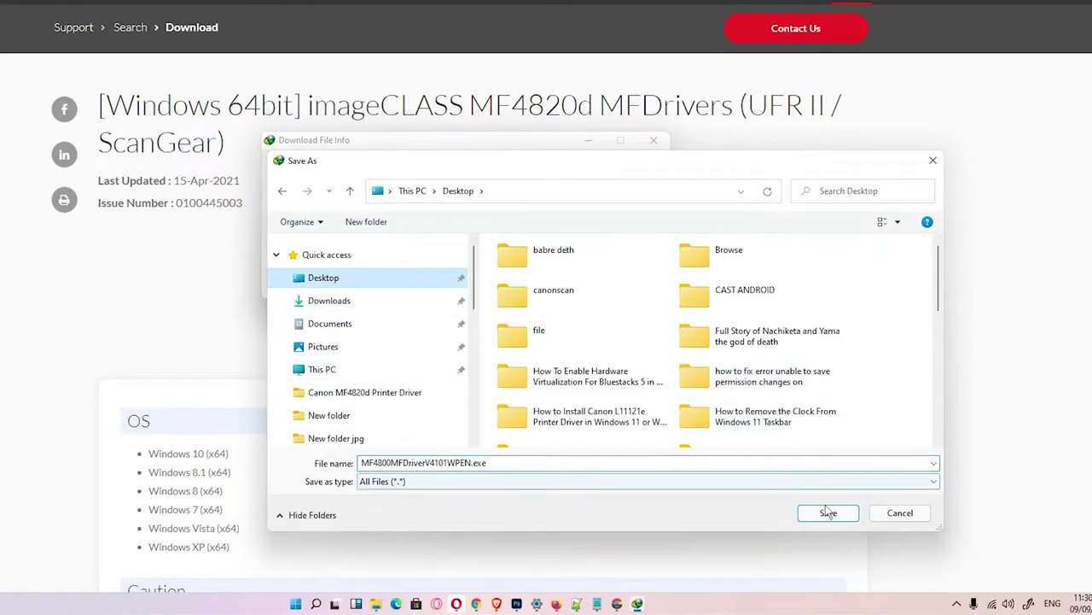
click(828, 512)
click(483, 286)
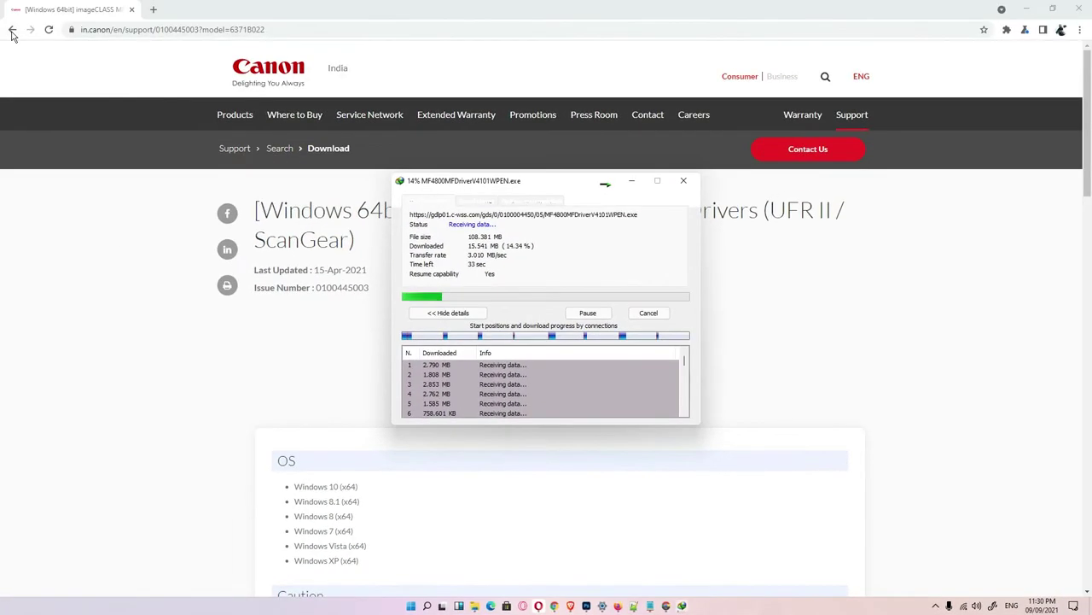
click(12, 34)
click(1027, 9)
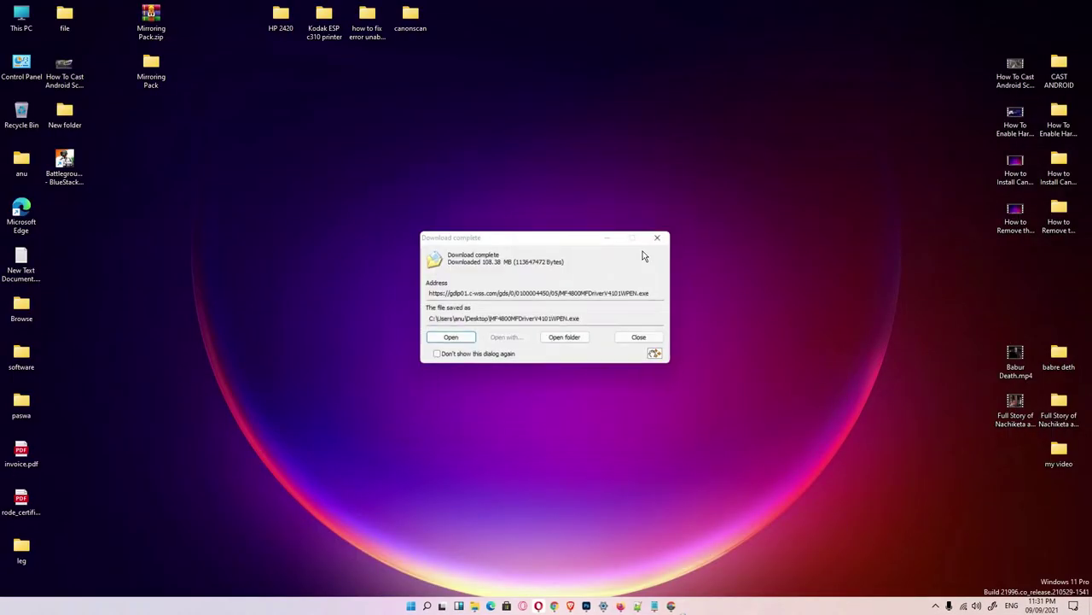
Step: Dismiss the download notice and drag the MF4800MFDriverV4101WPEN.exe icon to an empty desktop spot
click(646, 341)
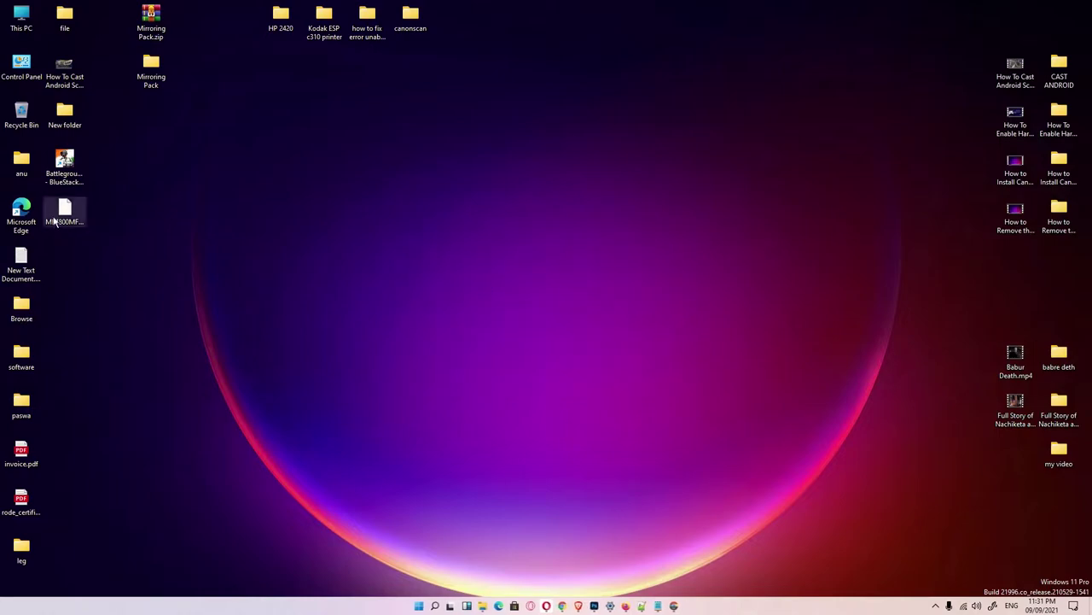
drag(61, 206, 235, 205)
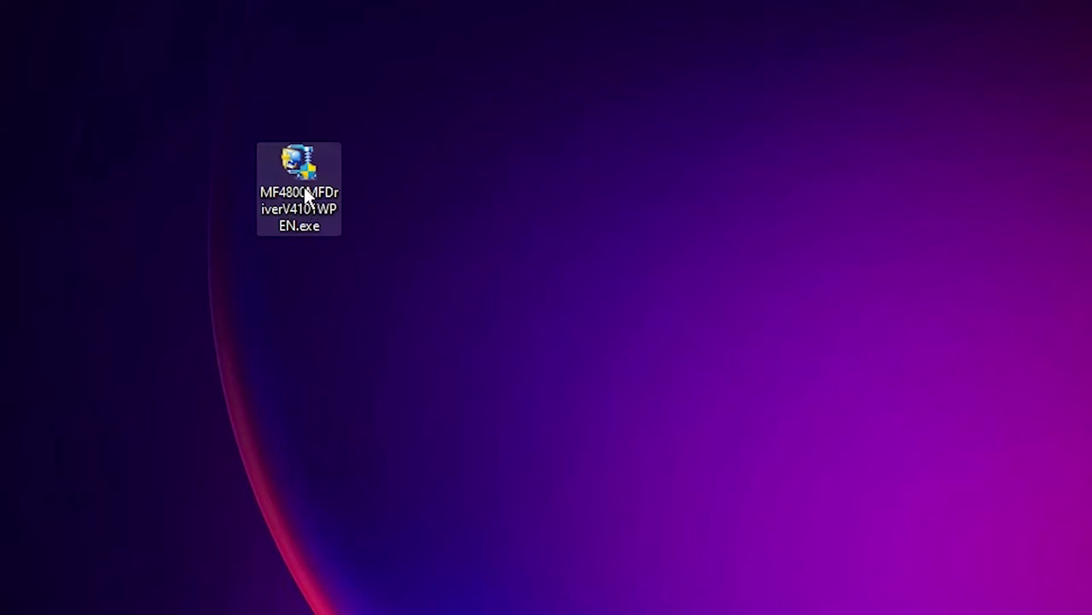
Step: Extract the installer with WinRAR to its default folder and place that folder below the exe
right_click(305, 195)
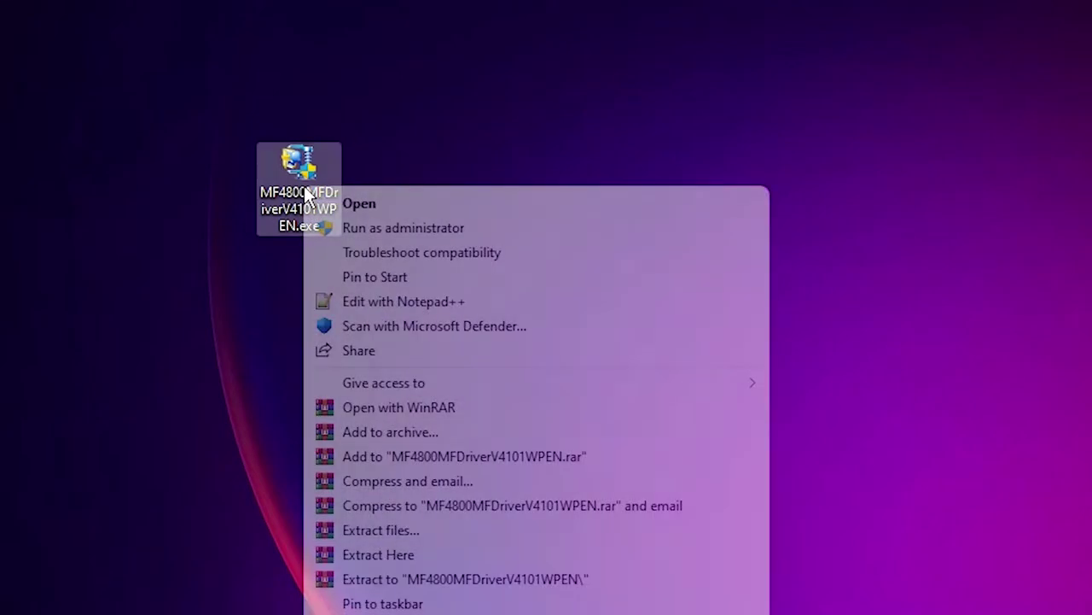
click(446, 536)
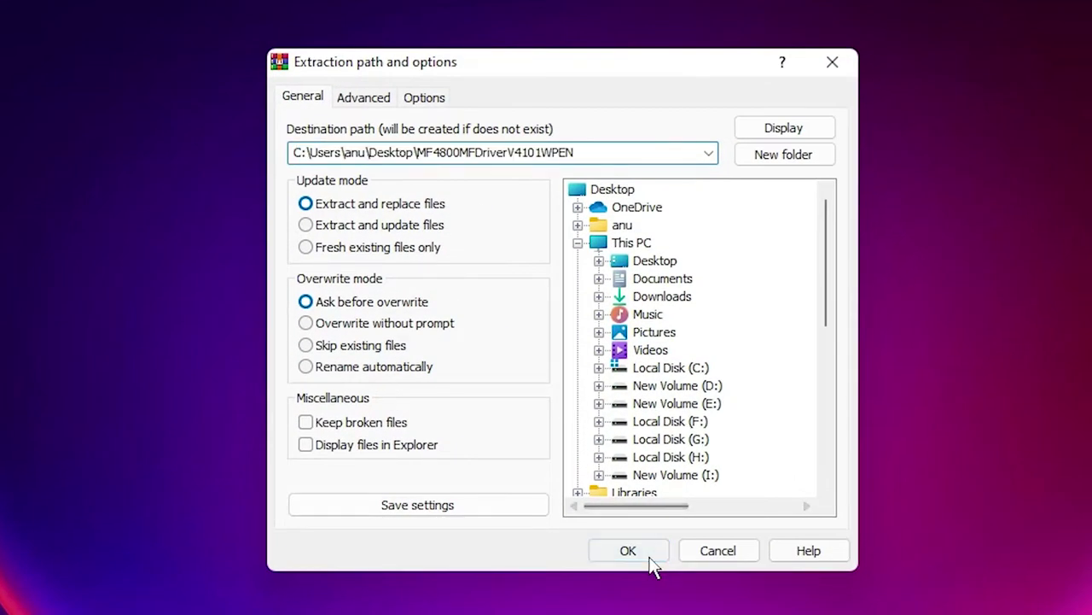
click(650, 558)
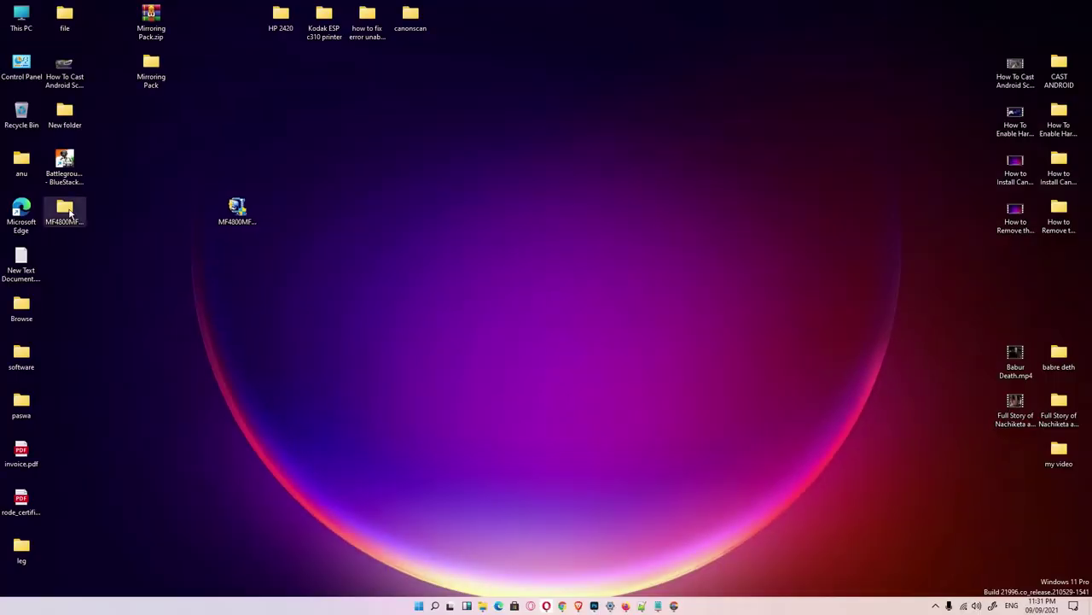
drag(70, 212, 201, 261)
double_click(186, 260)
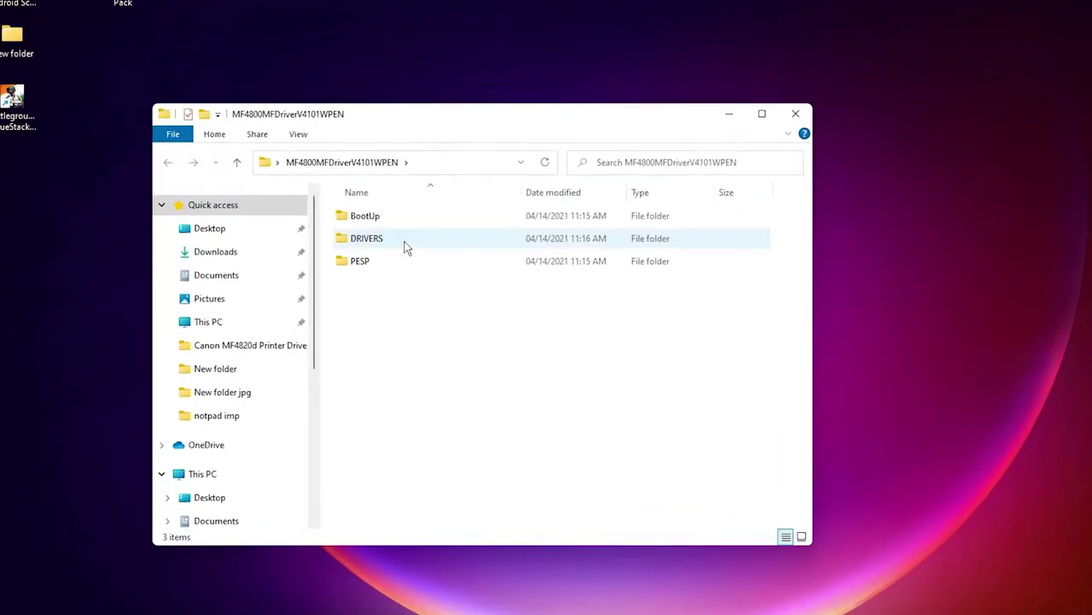
double_click(401, 208)
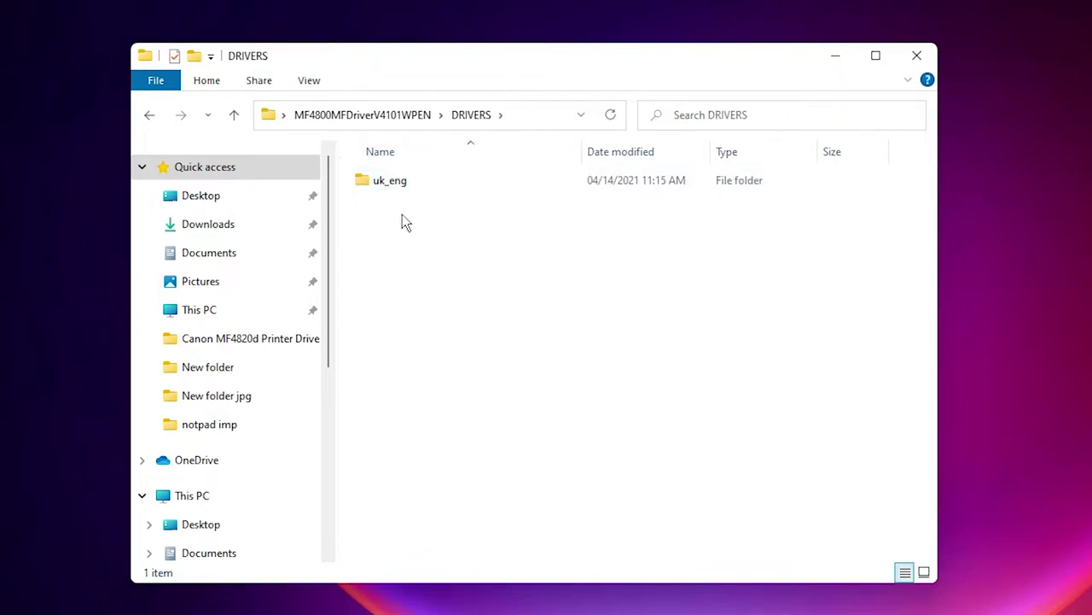
double_click(395, 186)
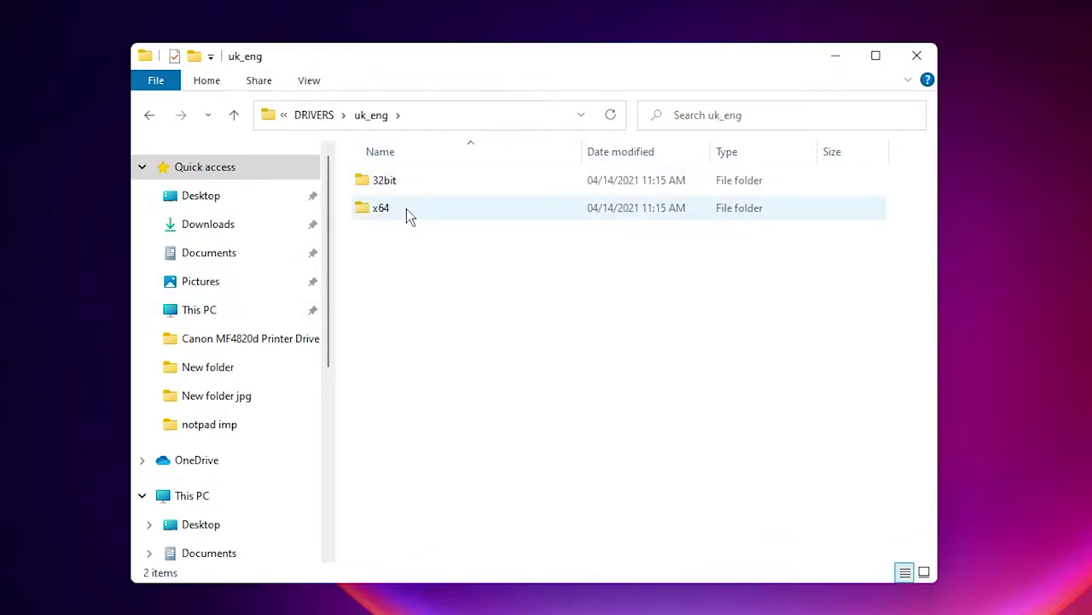
double_click(406, 209)
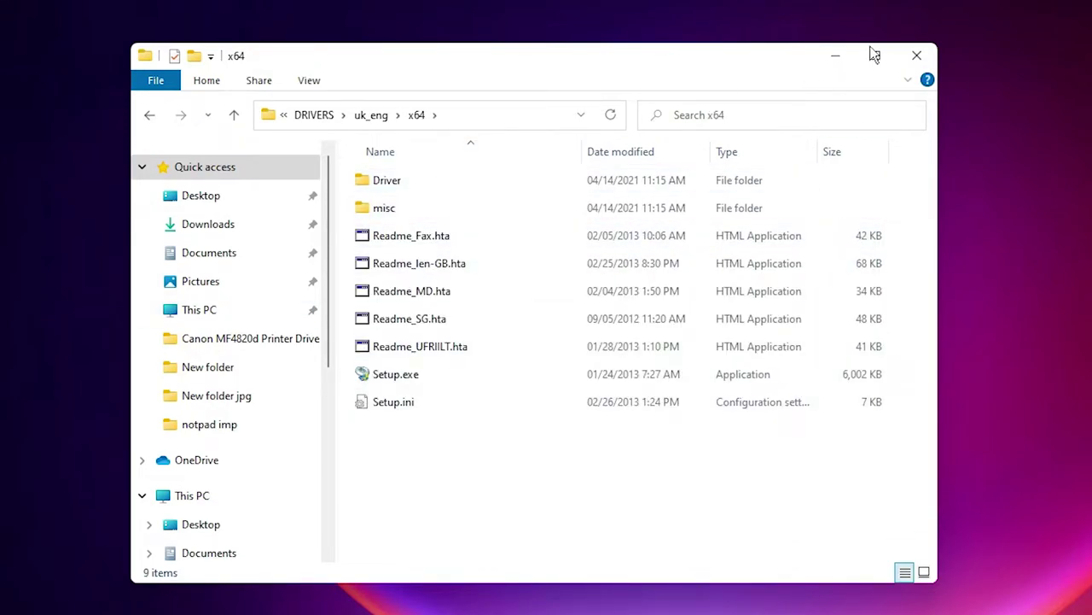
click(916, 55)
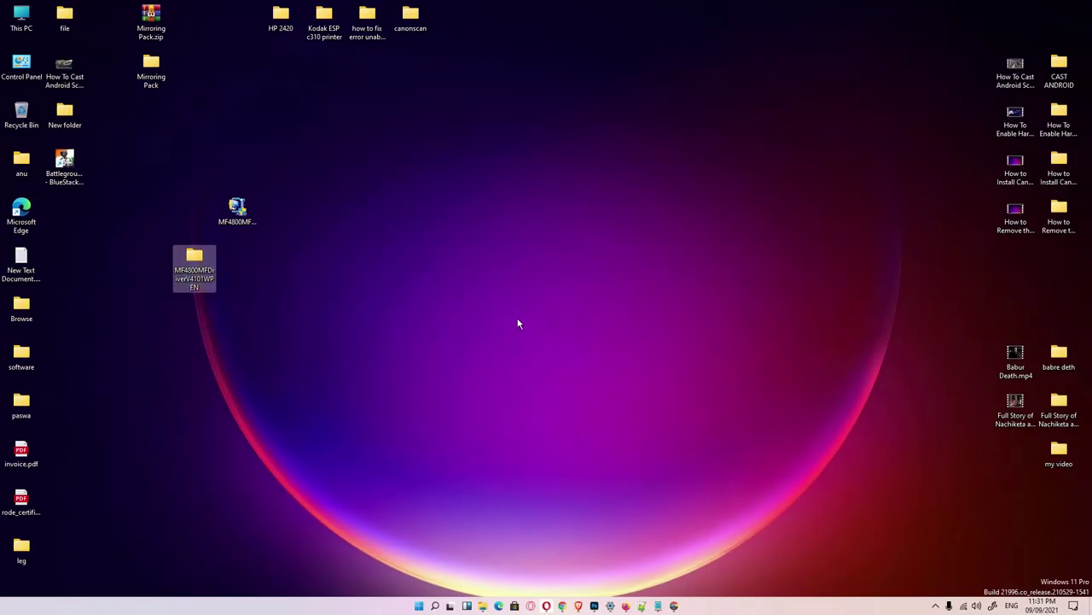
Step: Search 'co' to launch Control Panel and go to Devices and Printers
click(418, 604)
text(co)
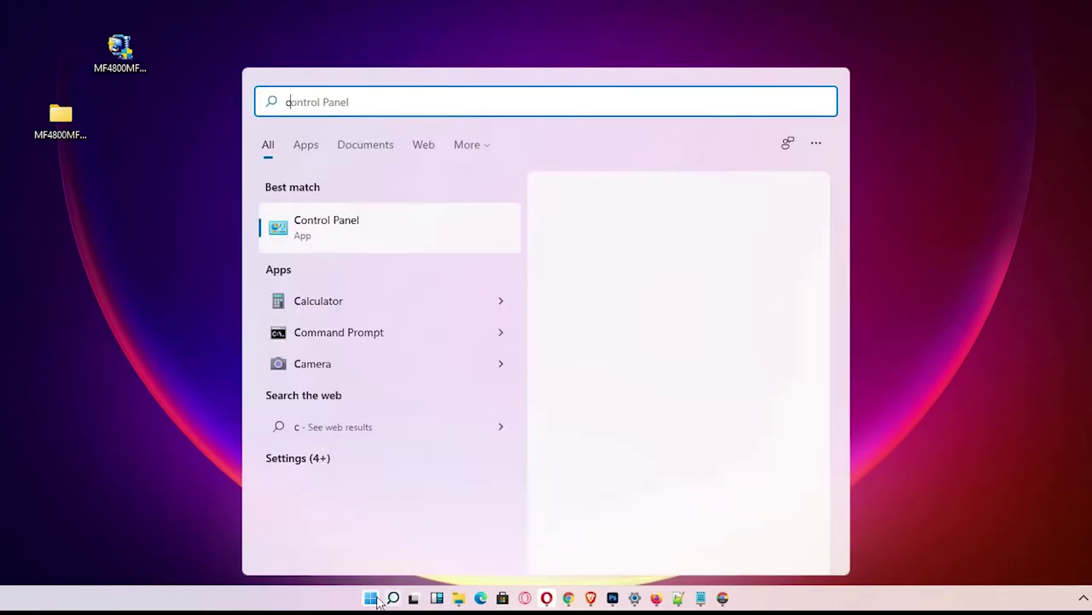
click(453, 244)
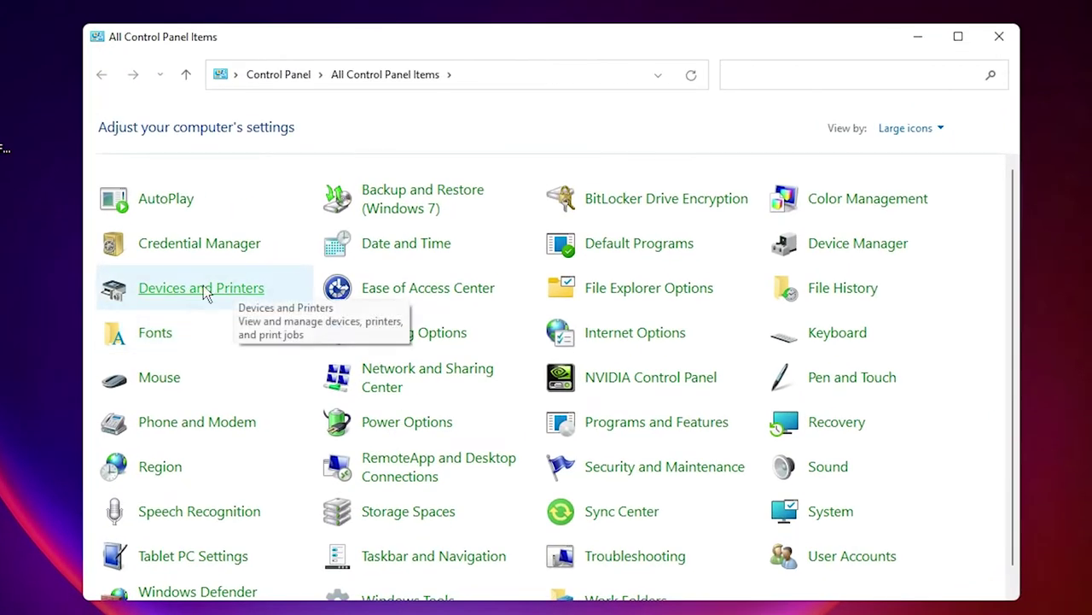
click(203, 291)
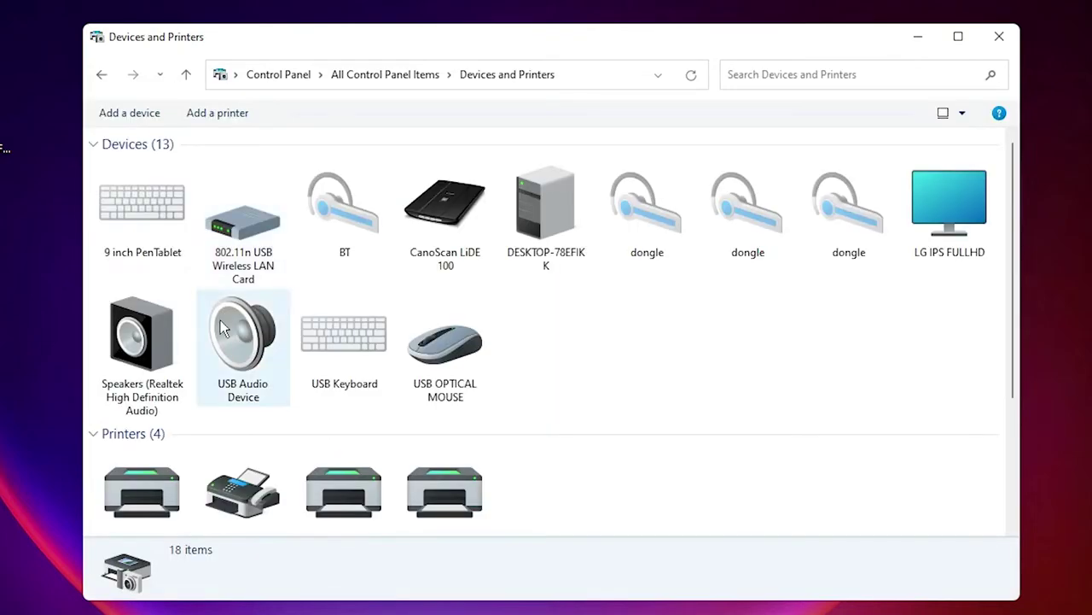
Step: Start Add a printer, choose a local printer with manual settings, and select the USB001 virtual port
click(213, 115)
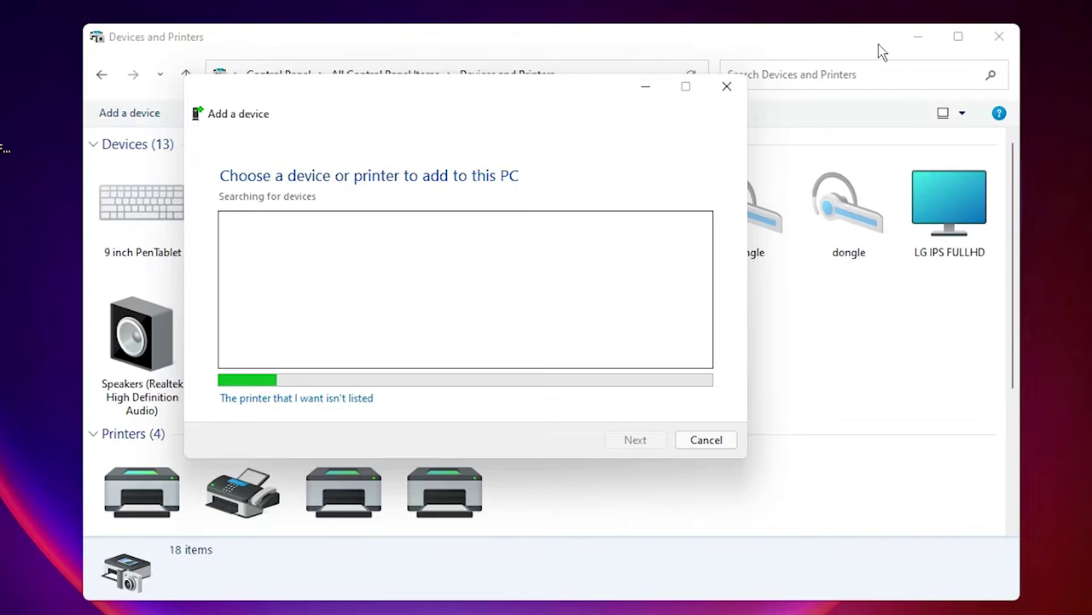
click(917, 38)
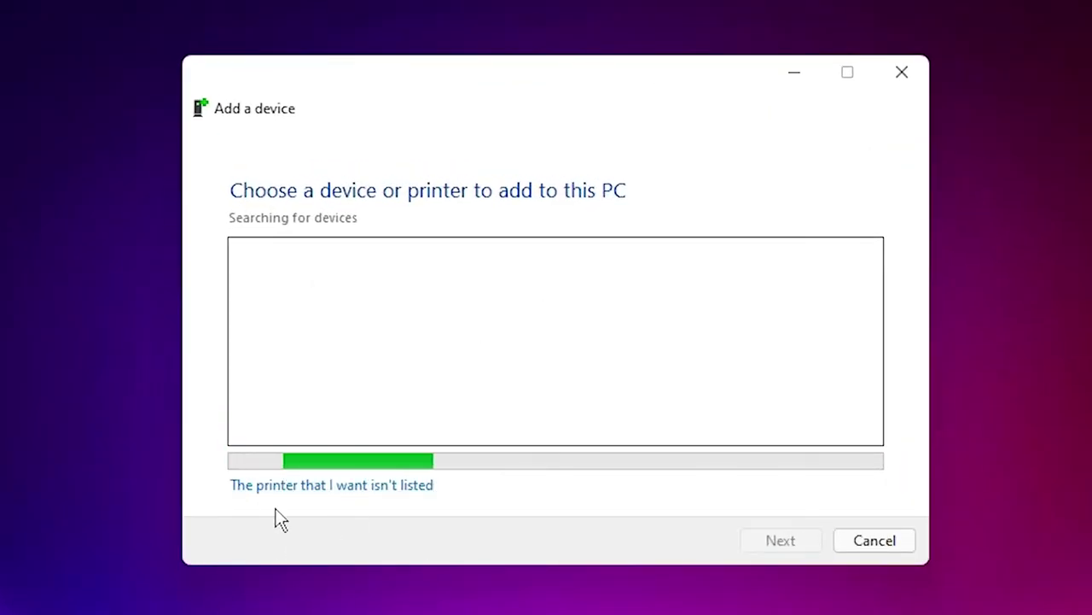
click(368, 486)
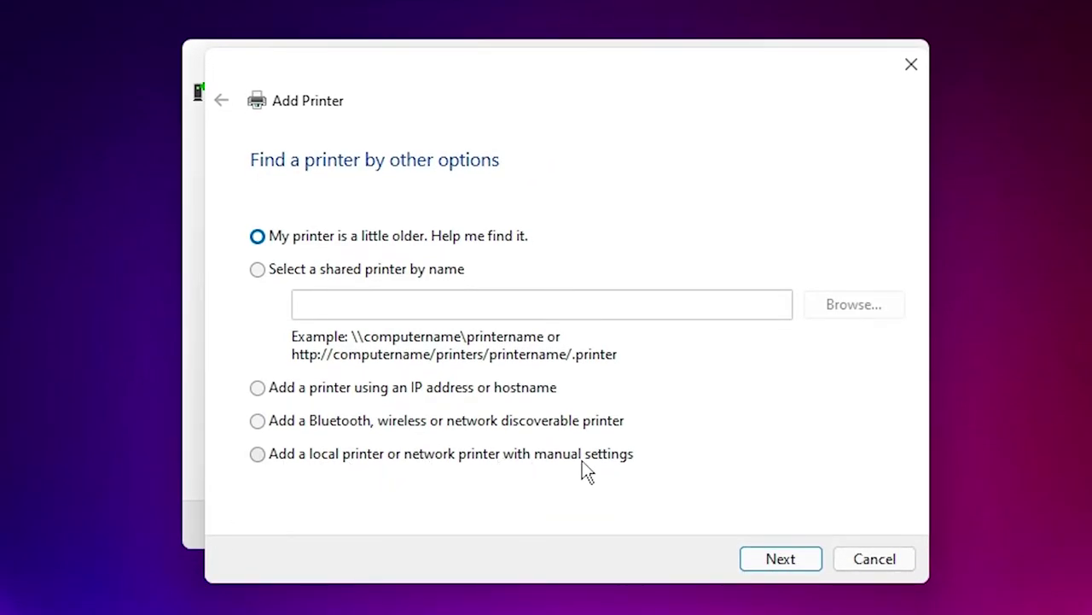
click(259, 454)
click(781, 562)
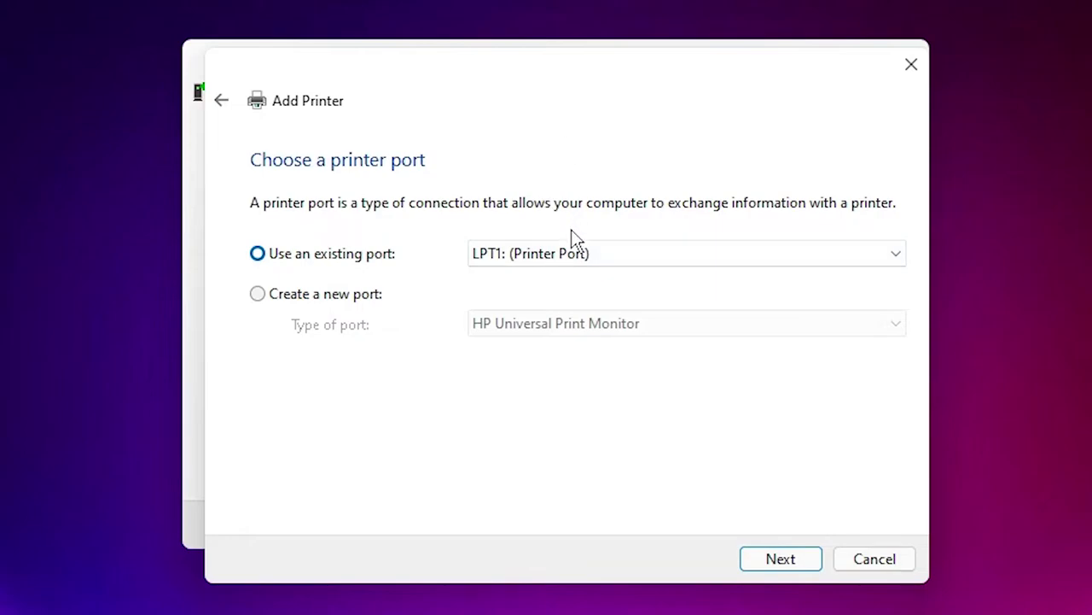
click(565, 254)
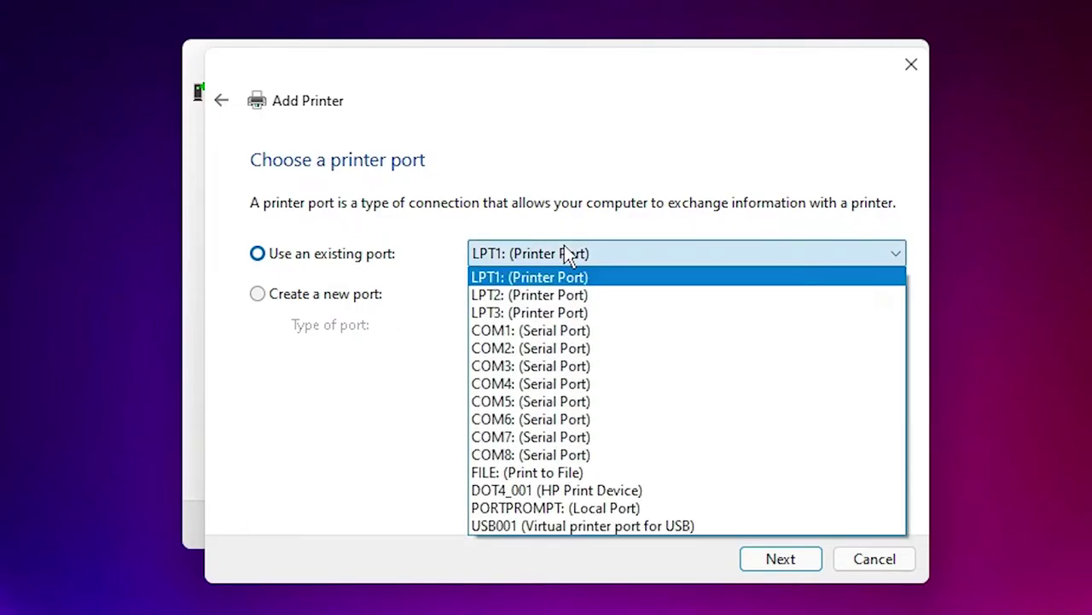
click(611, 526)
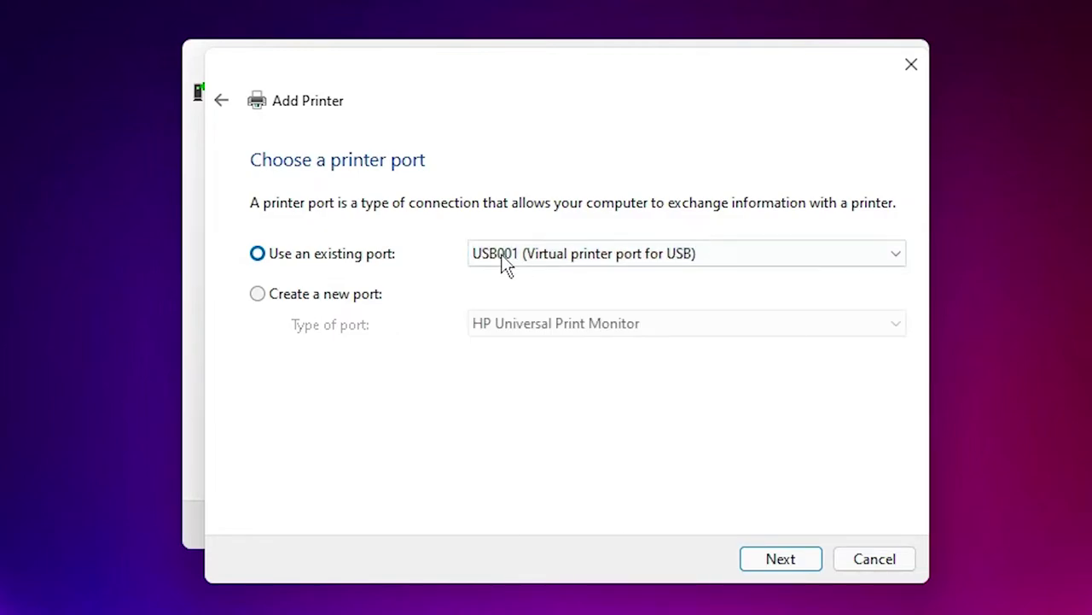
Step: In the driver step, choose Have Disk and browse to the Desktop
click(779, 560)
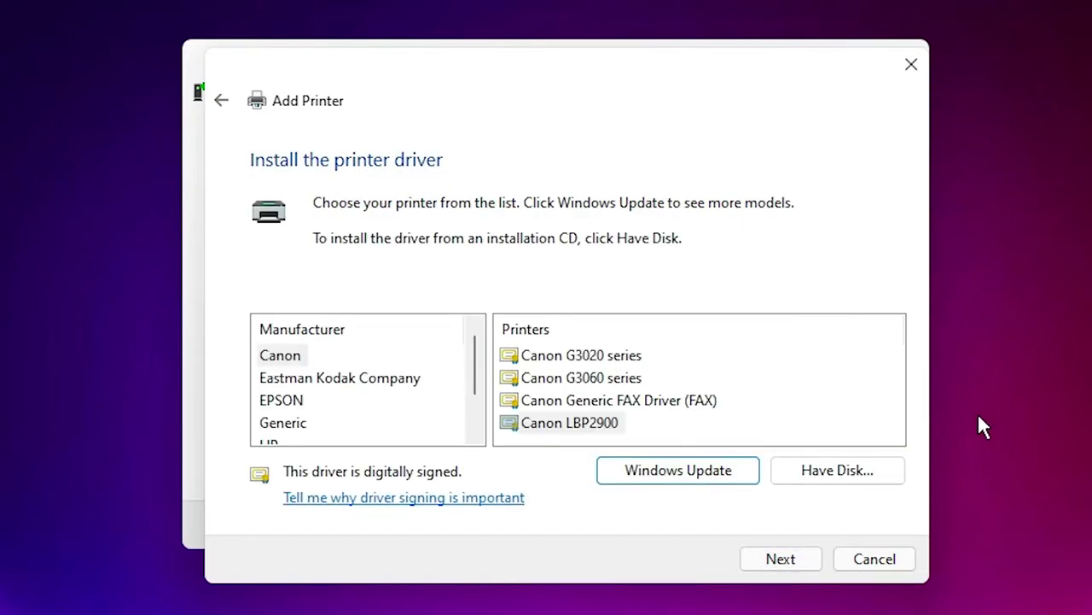
click(891, 472)
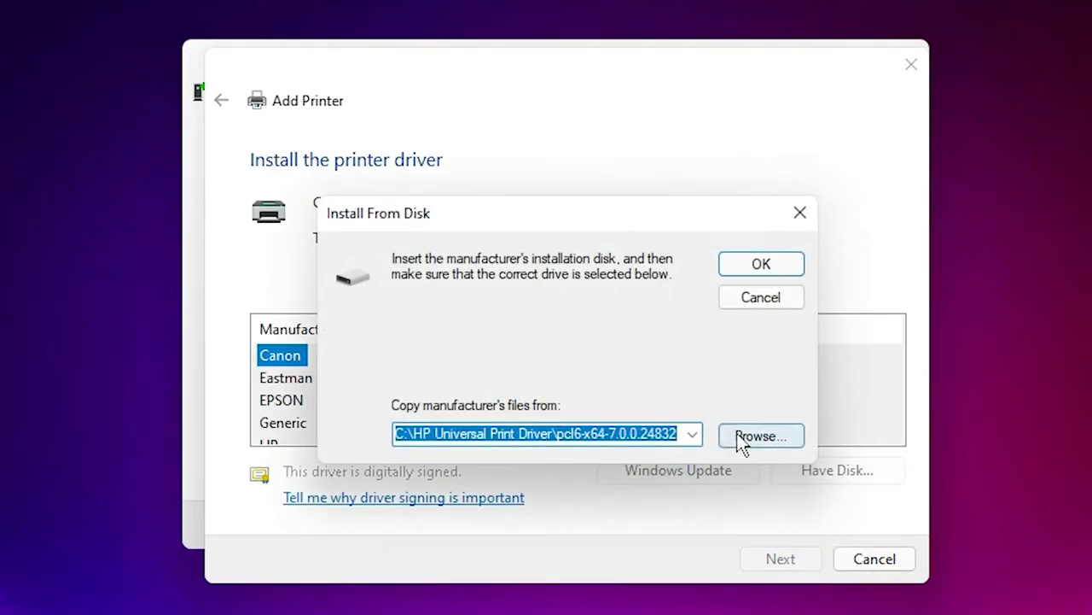
click(739, 440)
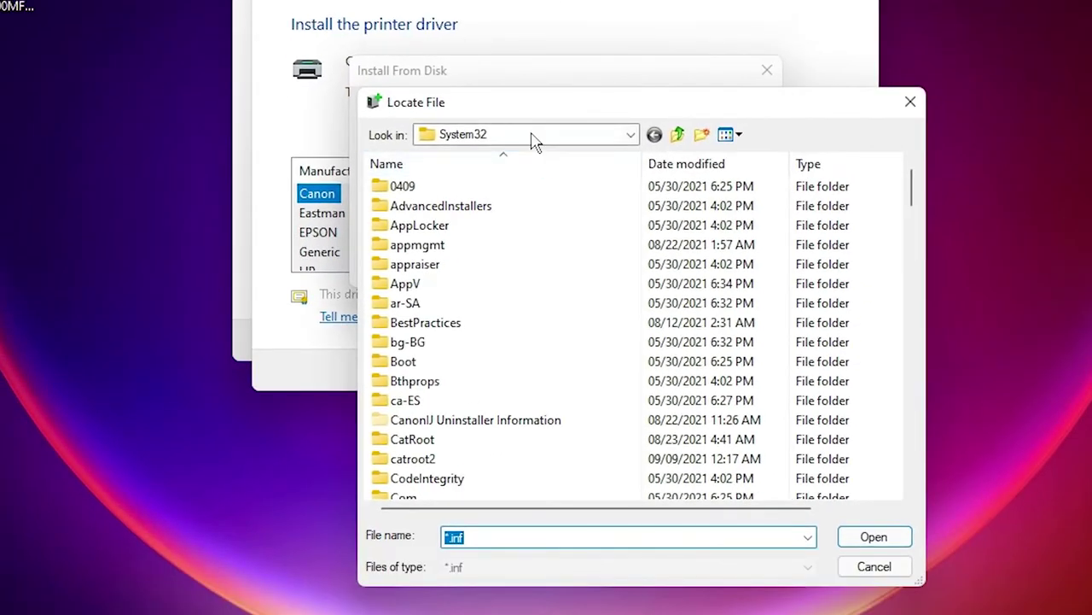
click(524, 287)
scroll(461, 241, up, 3)
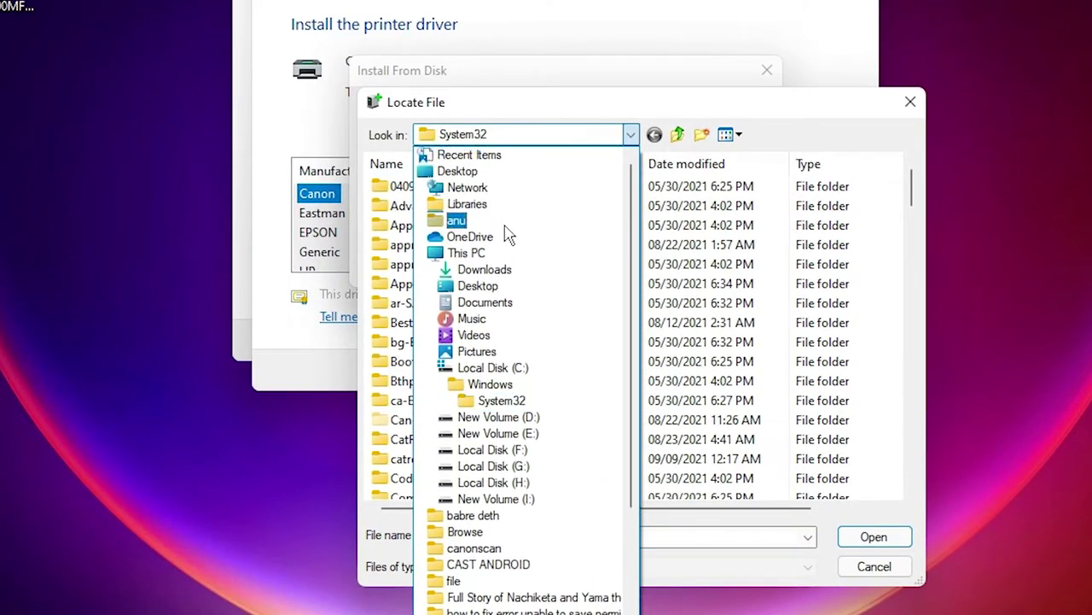
click(484, 292)
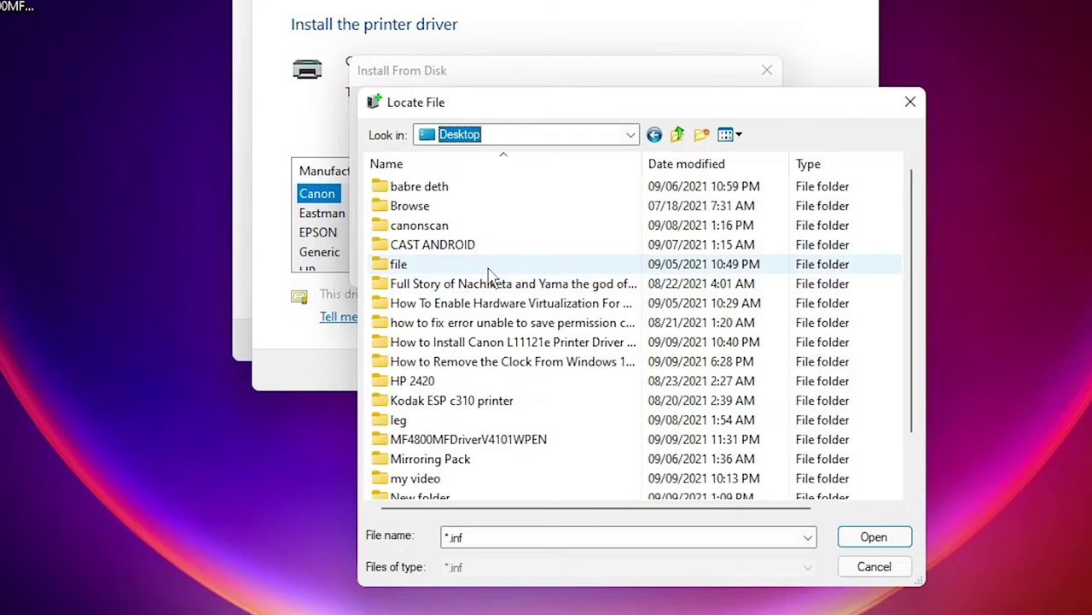
Step: Load MF44SCN.INF from MF4800MFDriverV4101WPEN\DRIVERS\uk_eng\x64\Driver and confirm
double_click(492, 451)
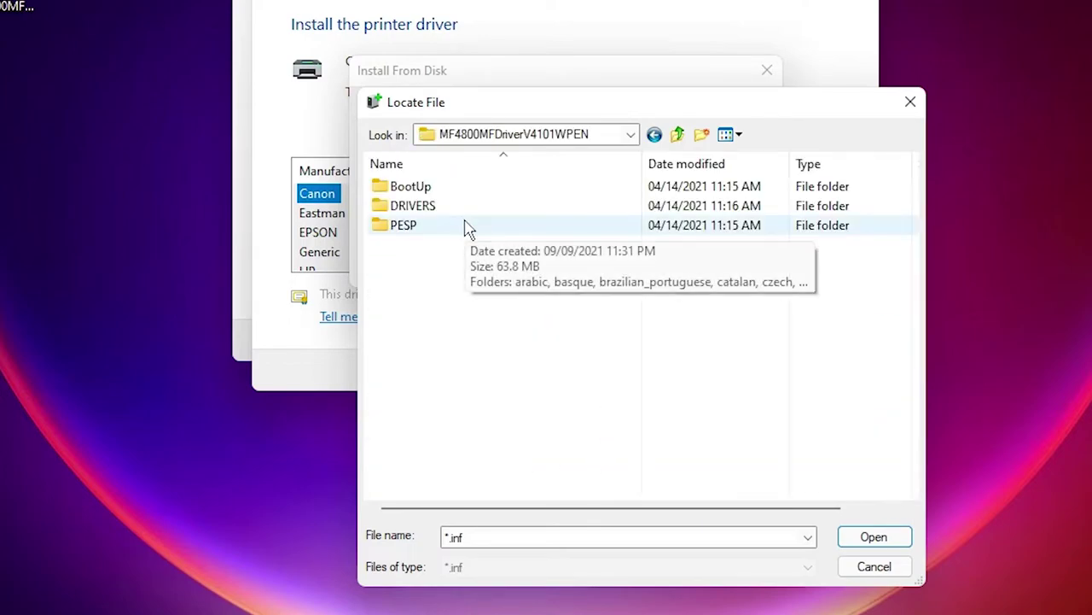
double_click(434, 209)
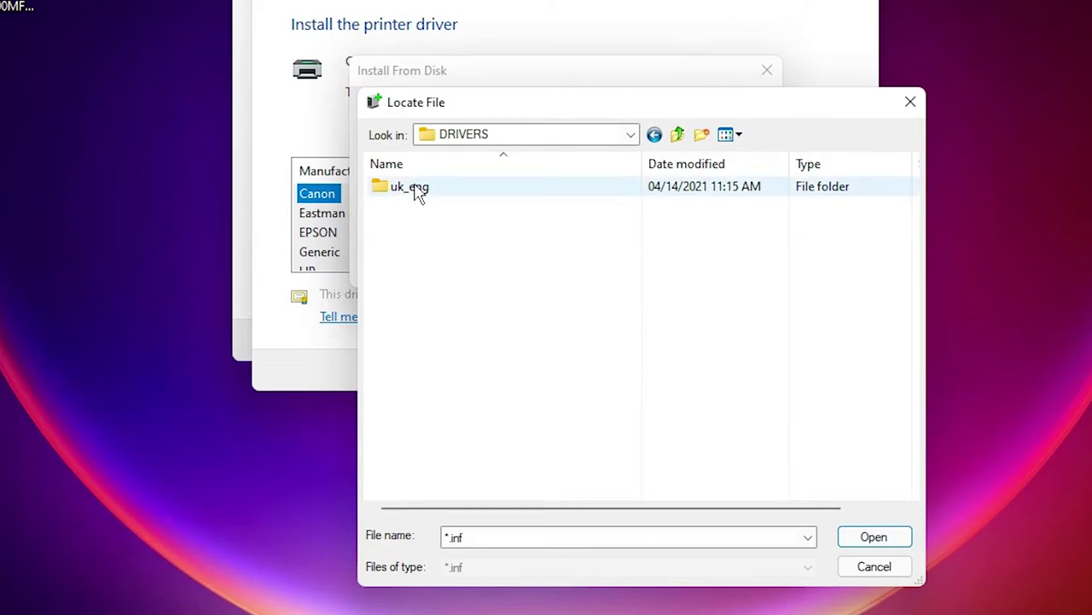
double_click(417, 194)
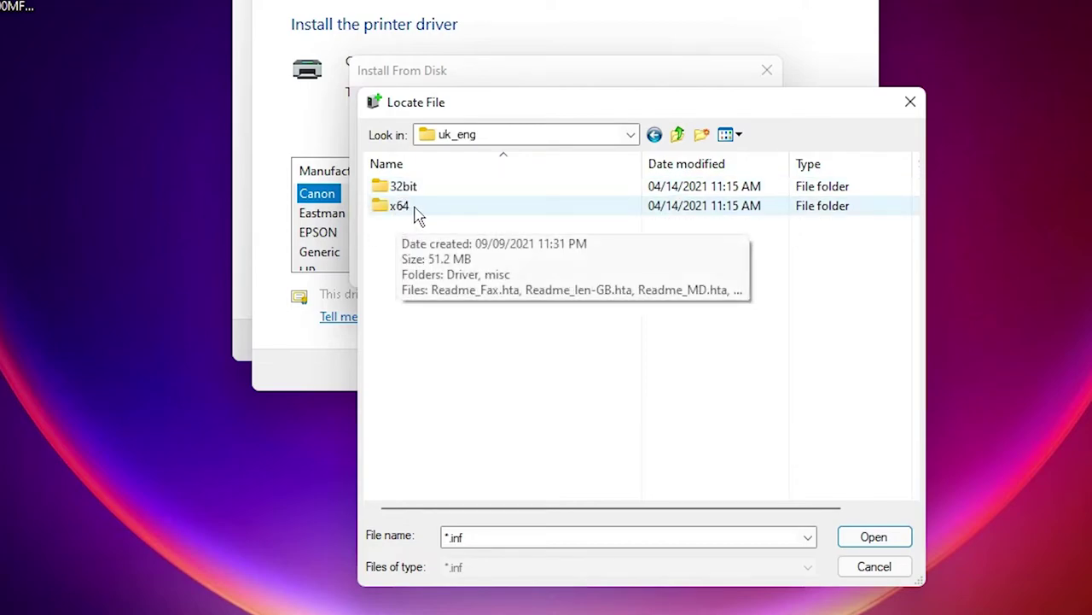
double_click(418, 209)
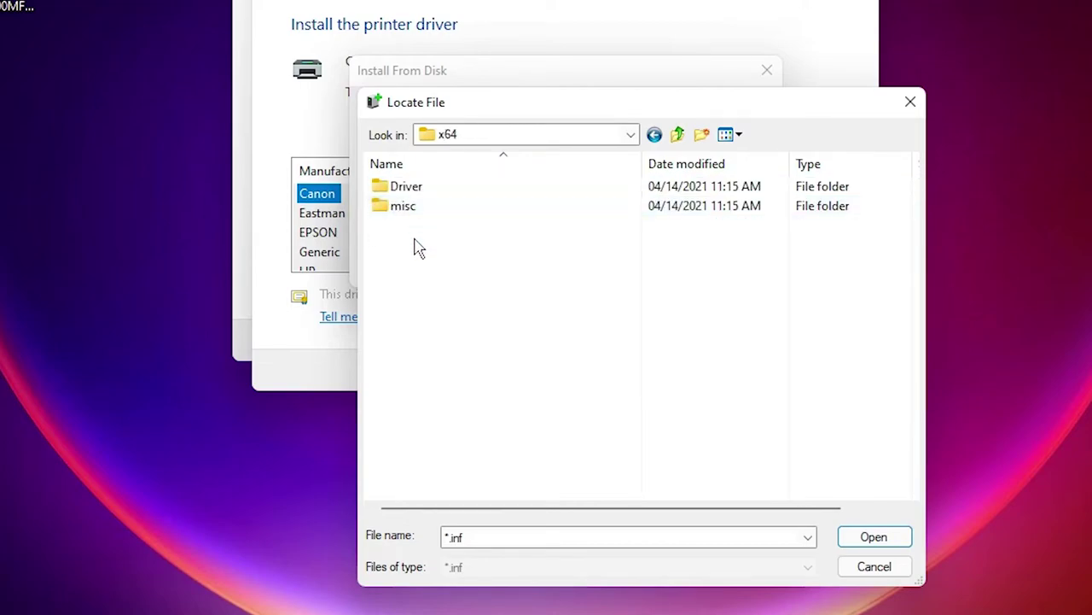
double_click(432, 188)
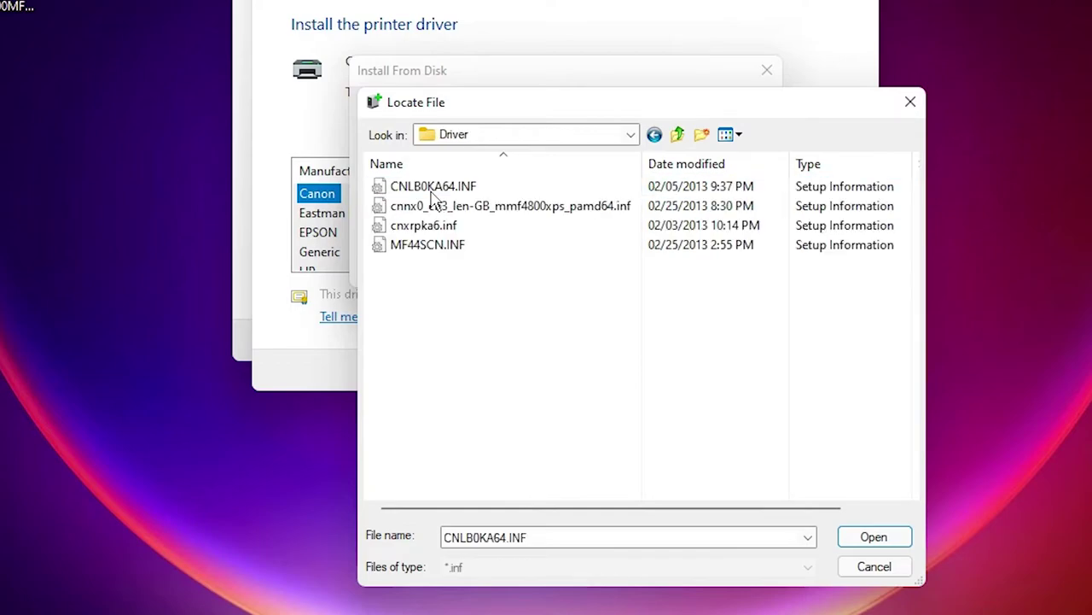
click(437, 249)
click(871, 537)
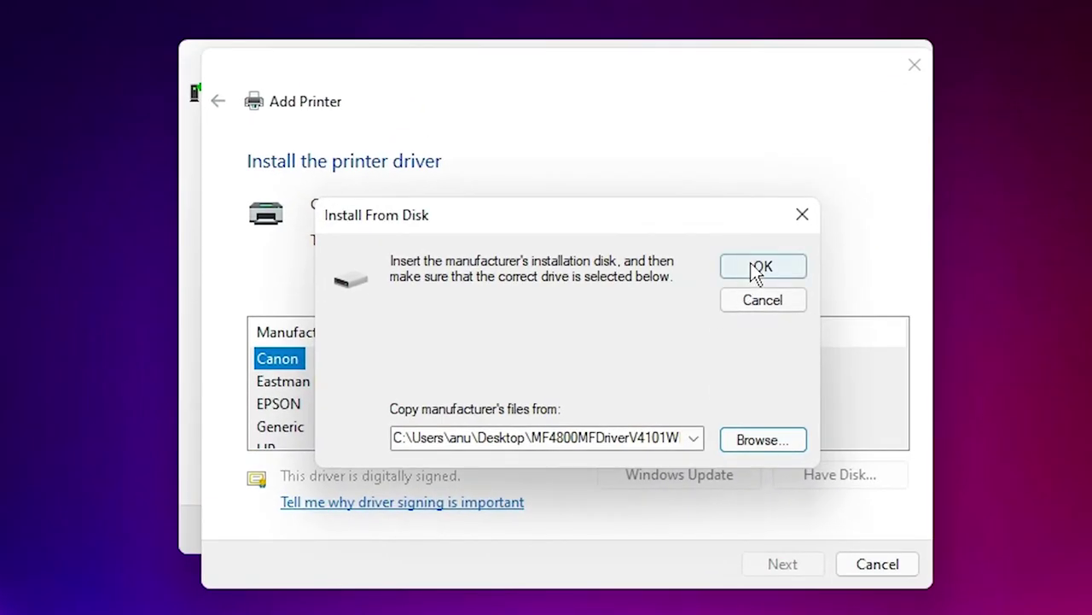
click(756, 271)
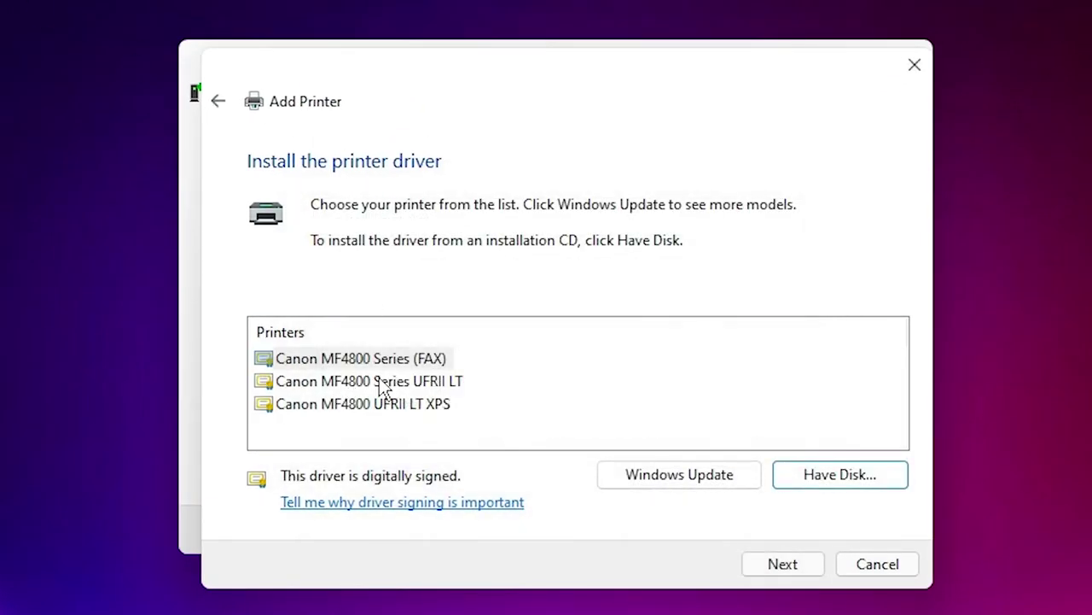
Step: Select Canon MF4800 Series UFRII LT, keep its default name, and install it
click(370, 383)
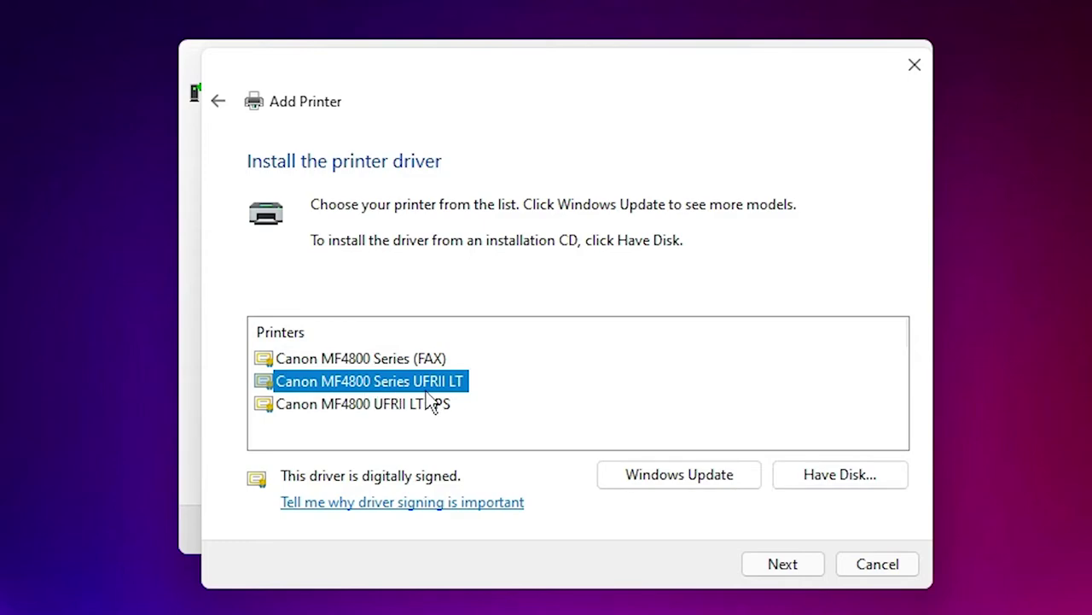
click(803, 573)
click(782, 564)
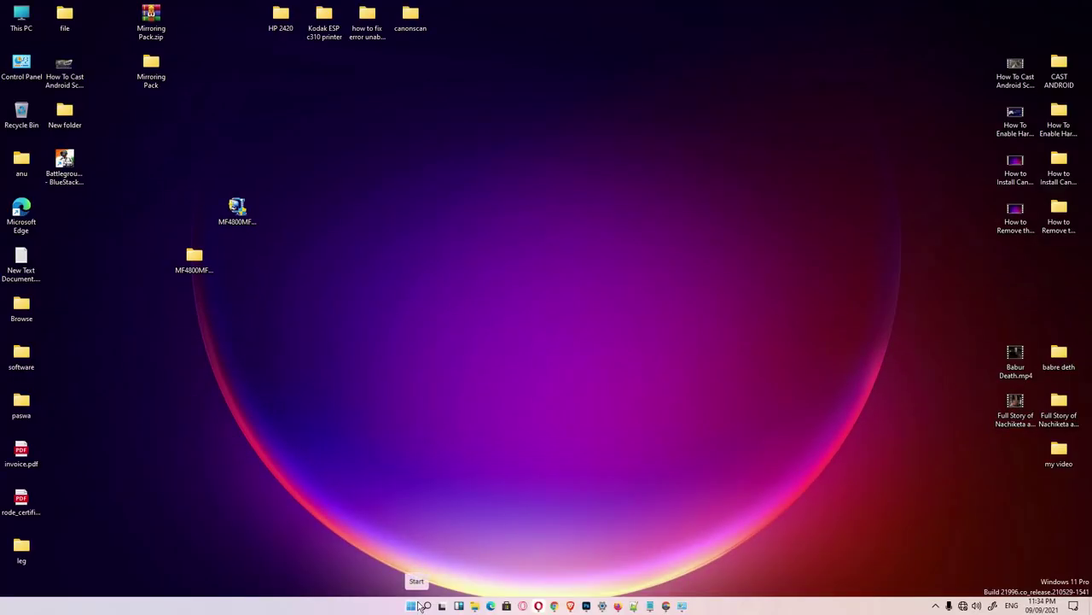
Step: Reopen Control Panel's Devices and Printers and scroll to the Printers group showing the Canon MF4800
click(419, 606)
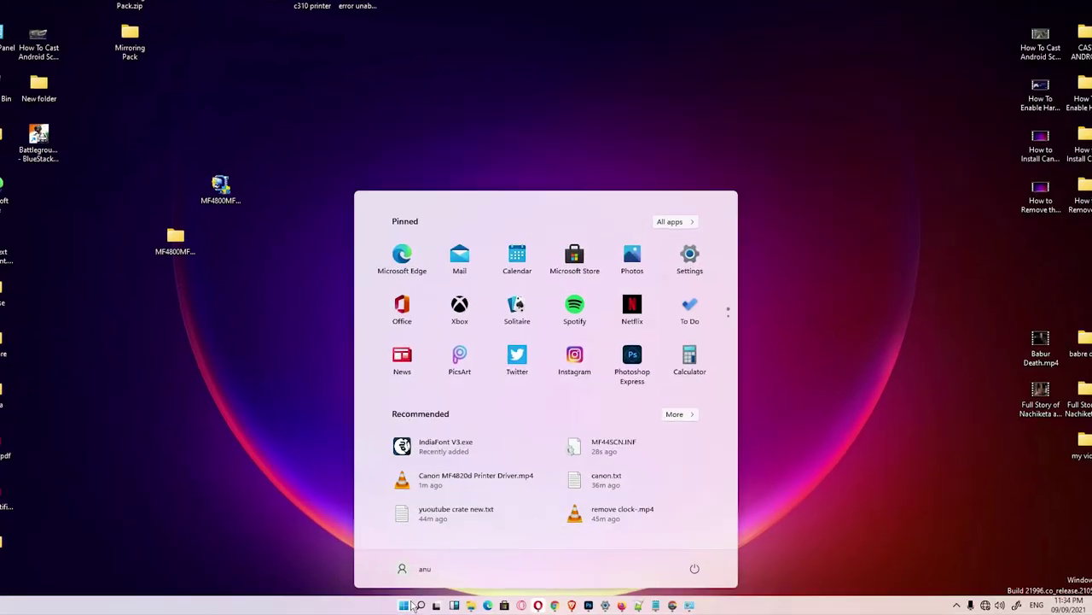
text(co)
click(370, 219)
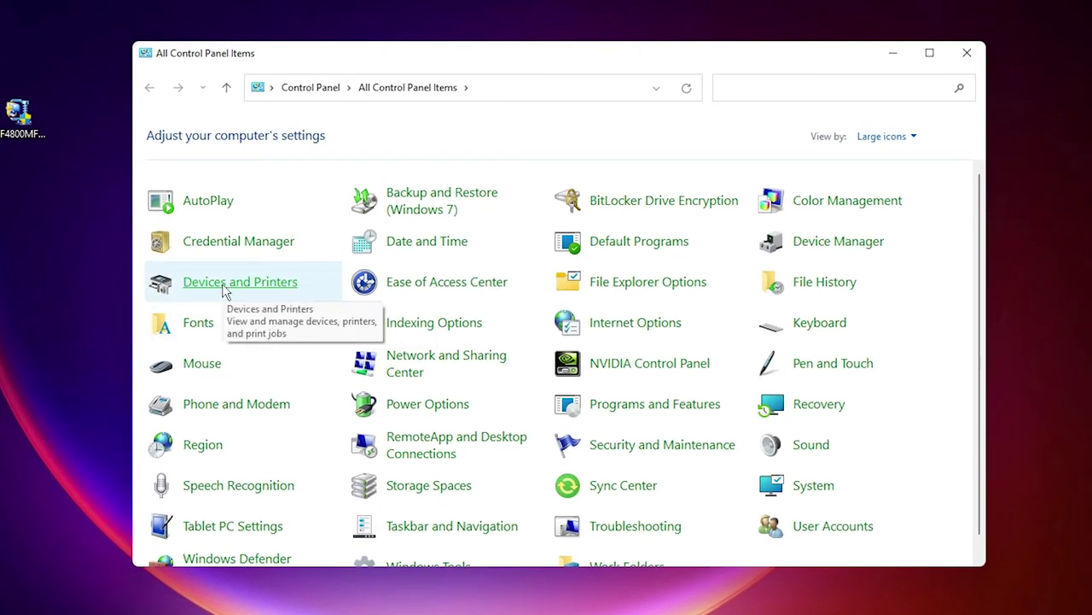
click(224, 289)
scroll(596, 317, down, 3)
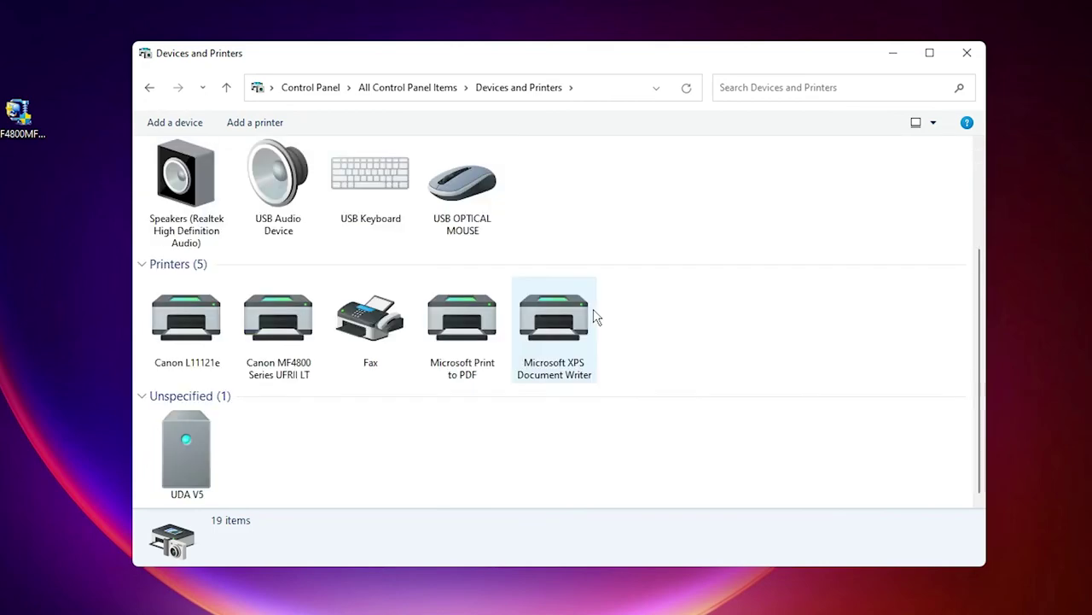